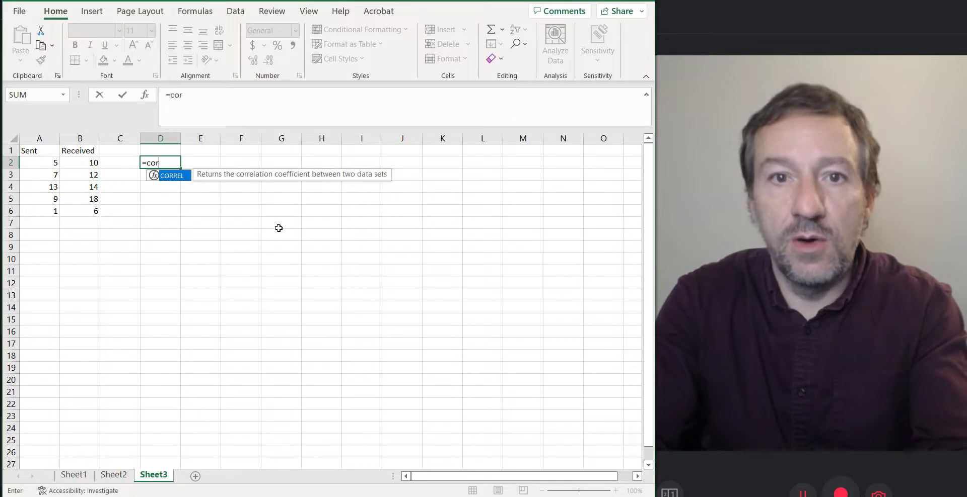
Complete the CORREL formula in D2 with A2:A6 and B2:B6 to correlate Sent and Received
text(rel)
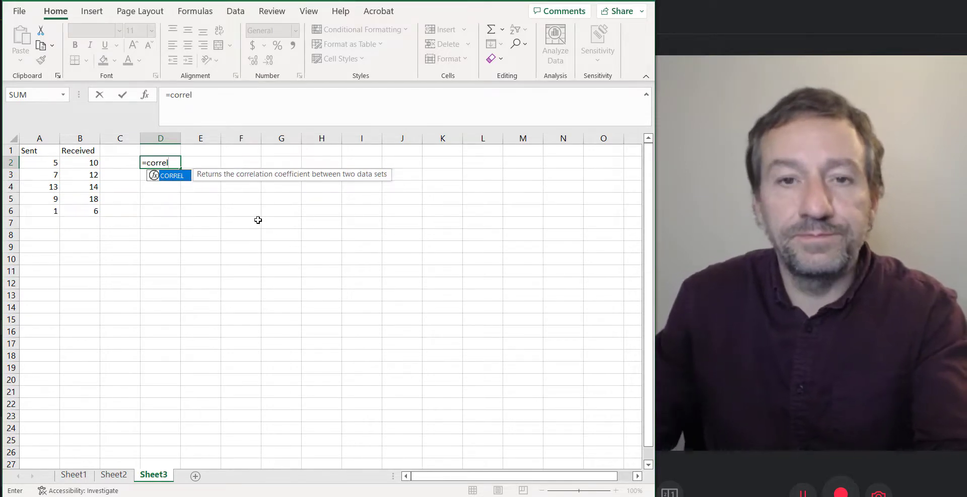
double_click(172, 175)
drag(54, 165, 52, 213)
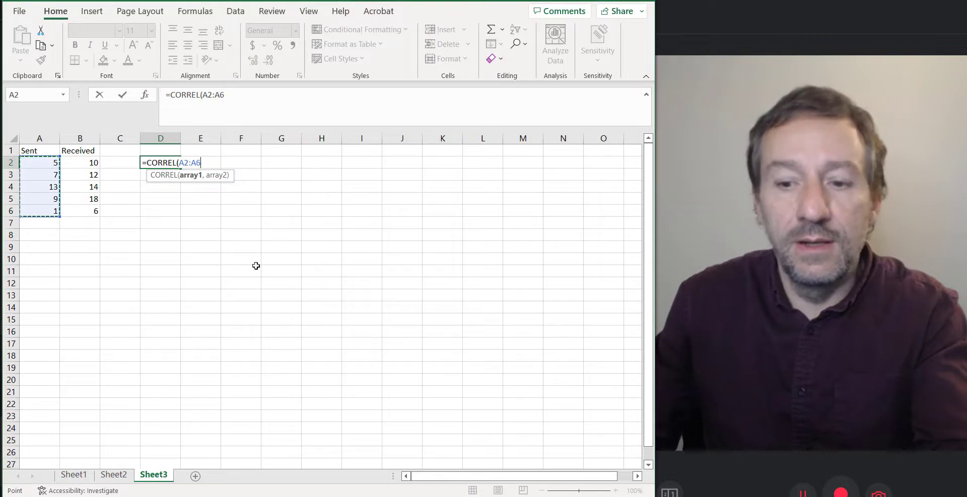
text(,)
drag(93, 162, 99, 215)
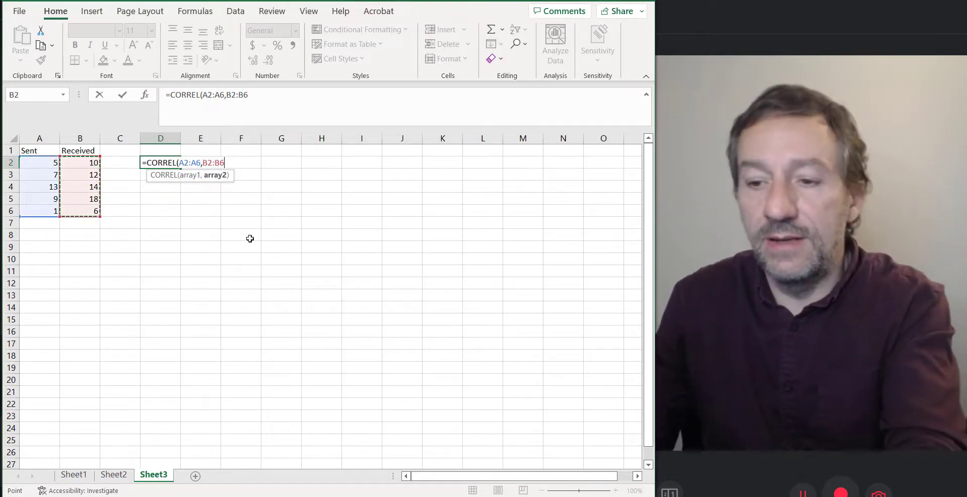
key(Return)
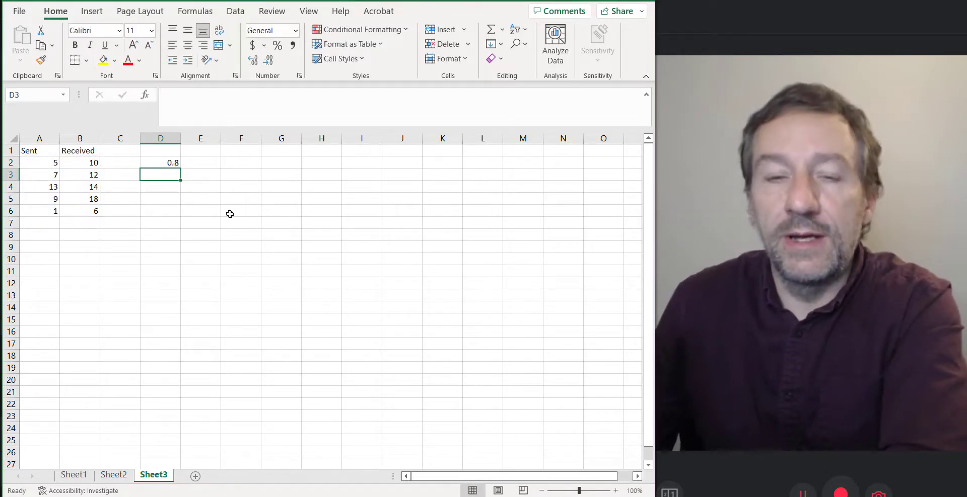
Examine the t-statistic formula in D3 and the p-value formula in D4 on Sheet2
click(115, 476)
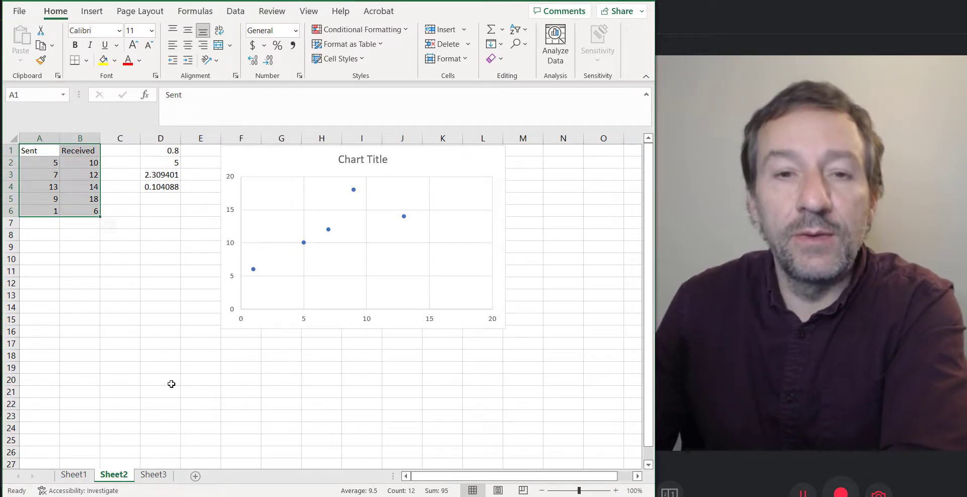
click(172, 174)
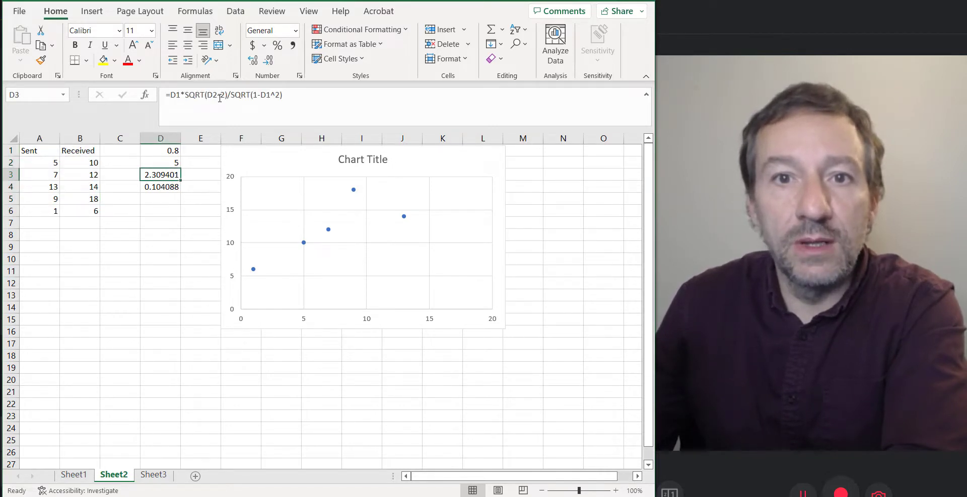
click(170, 189)
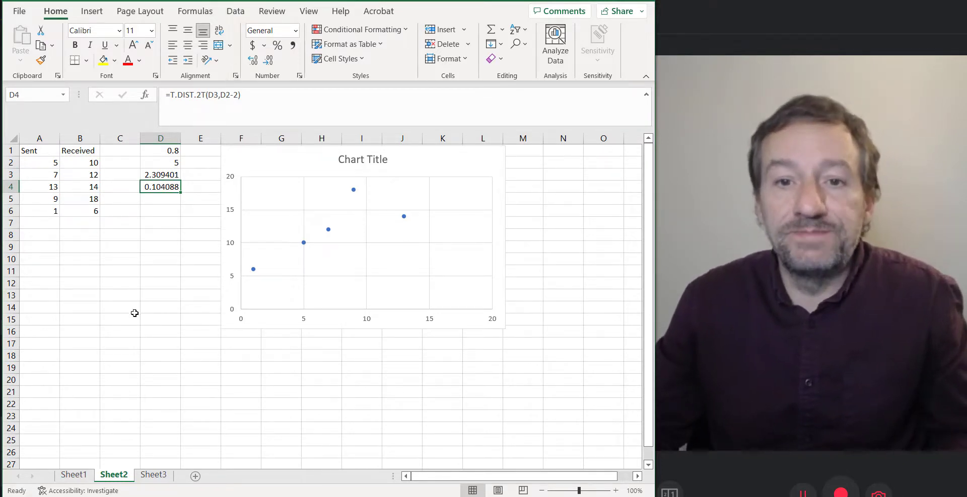
Insert a markers-only scatter chart of the Sent and Received values A2:B6 on Sheet3
key(ctrl+Page_Down)
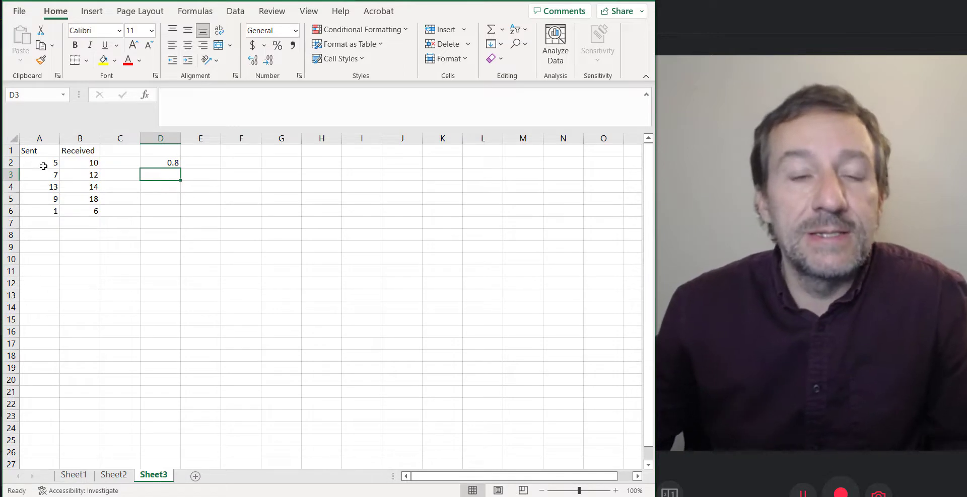
drag(43, 166, 81, 211)
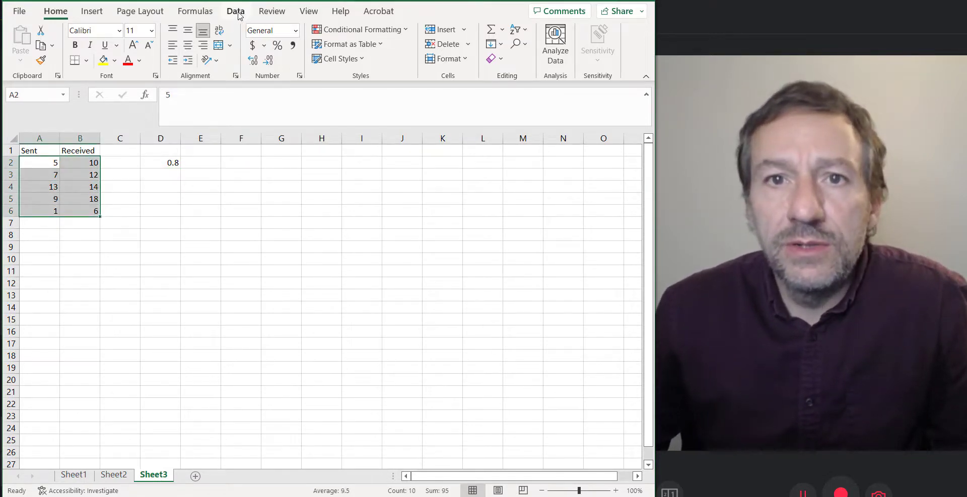
click(92, 11)
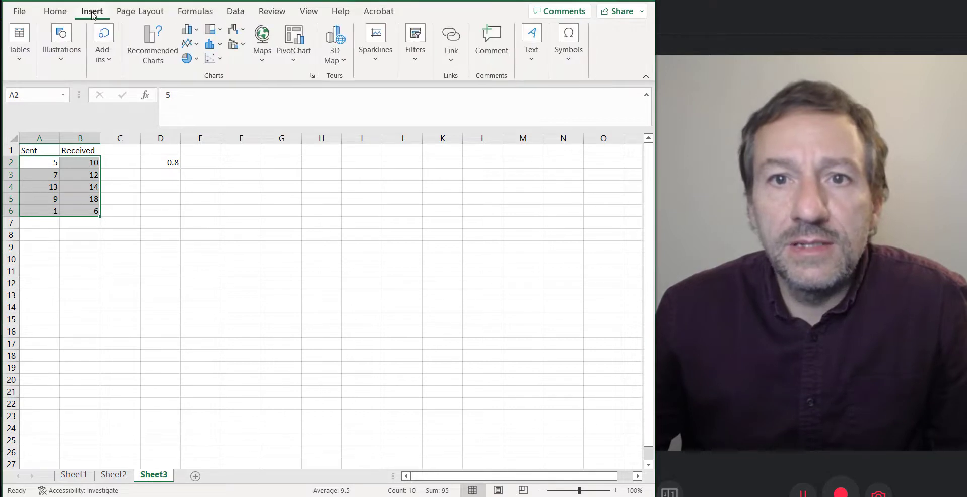
click(212, 59)
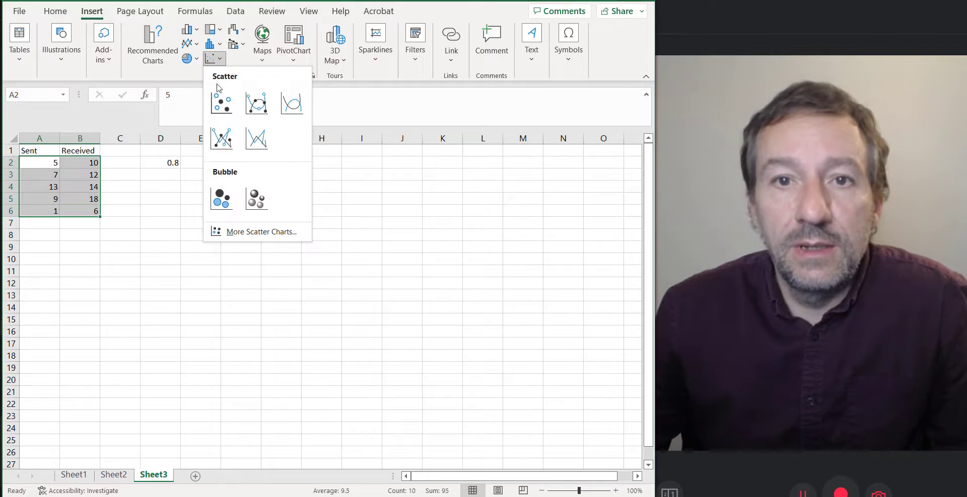
click(223, 109)
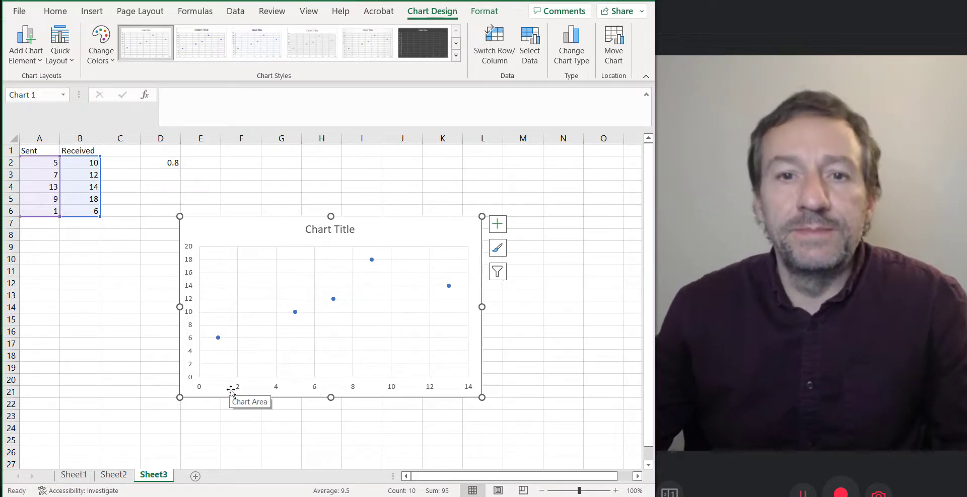
Switch to SPSS and run a two-tailed bivariate Pearson correlation on Sent and Received
key(alt+Tab)
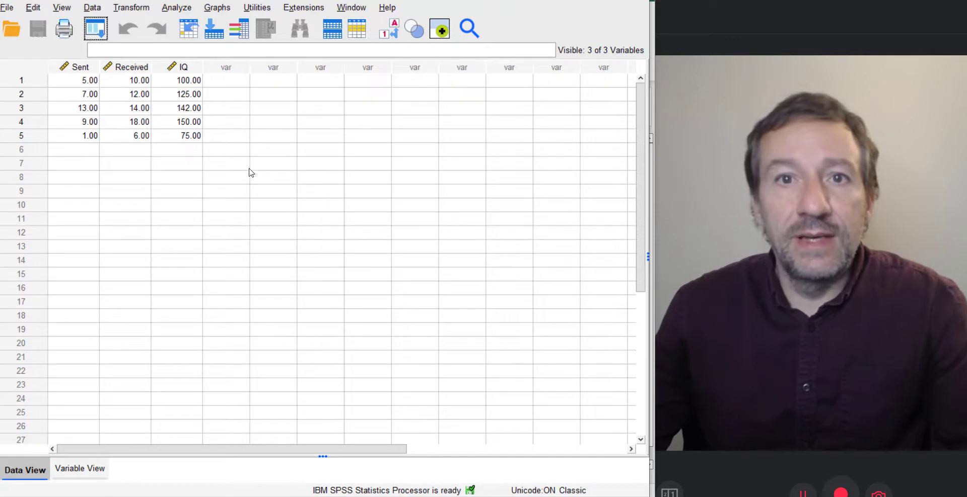
click(181, 8)
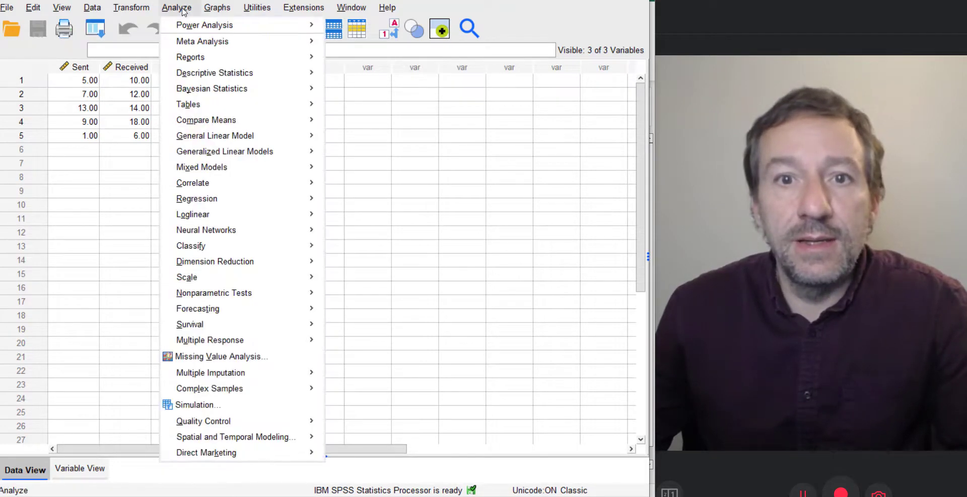
mouse_move(222, 186)
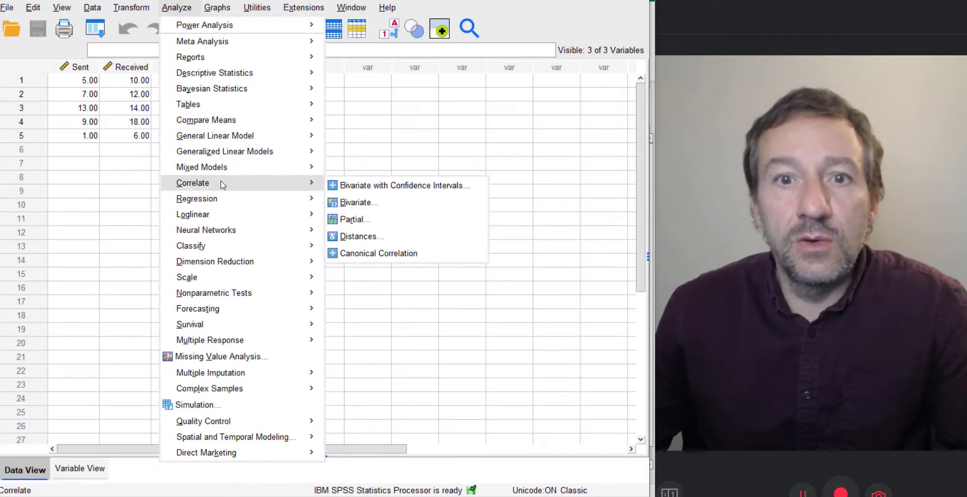
click(386, 211)
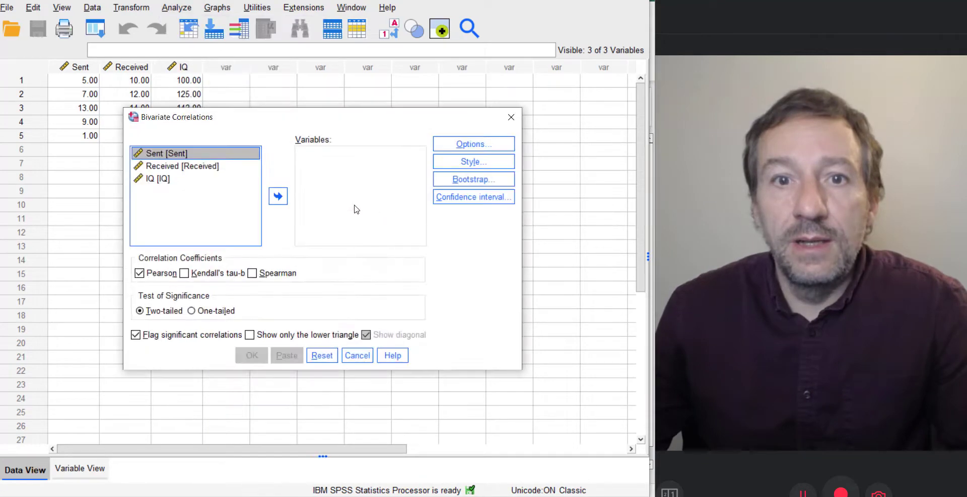
shift+click(191, 167)
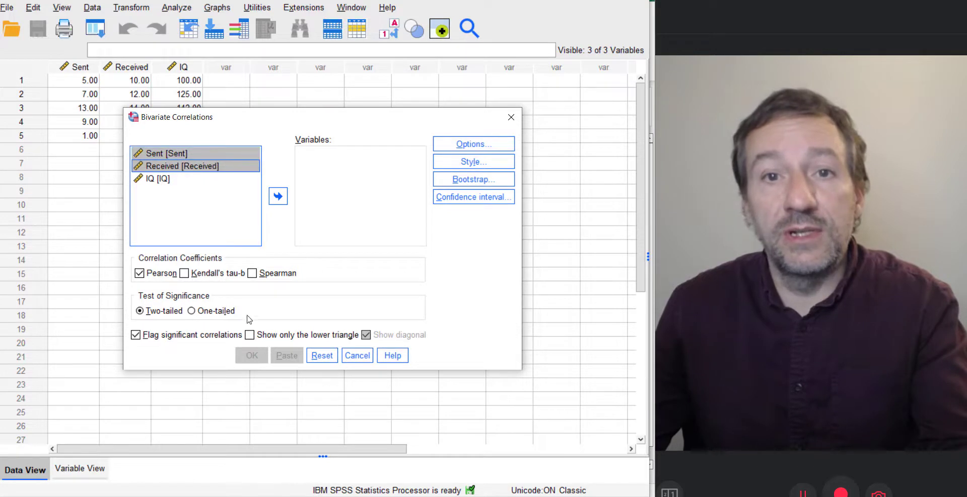
click(278, 197)
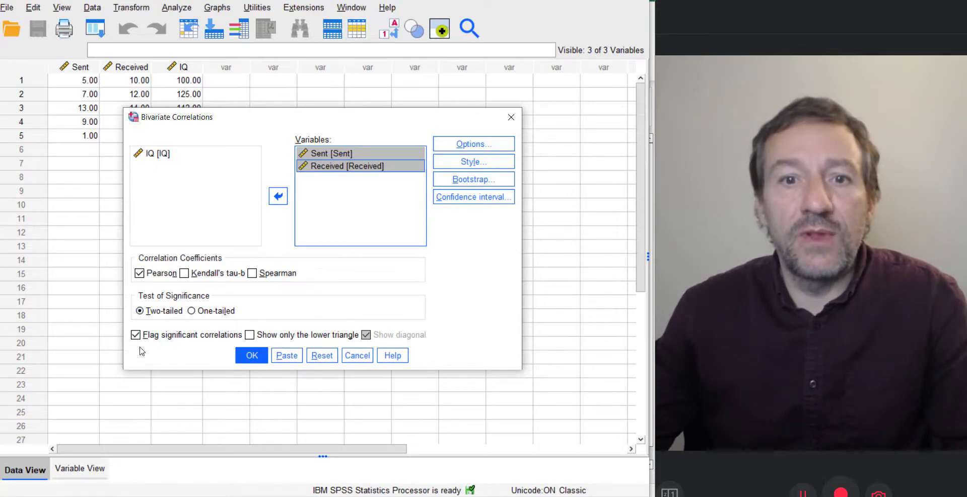
click(252, 356)
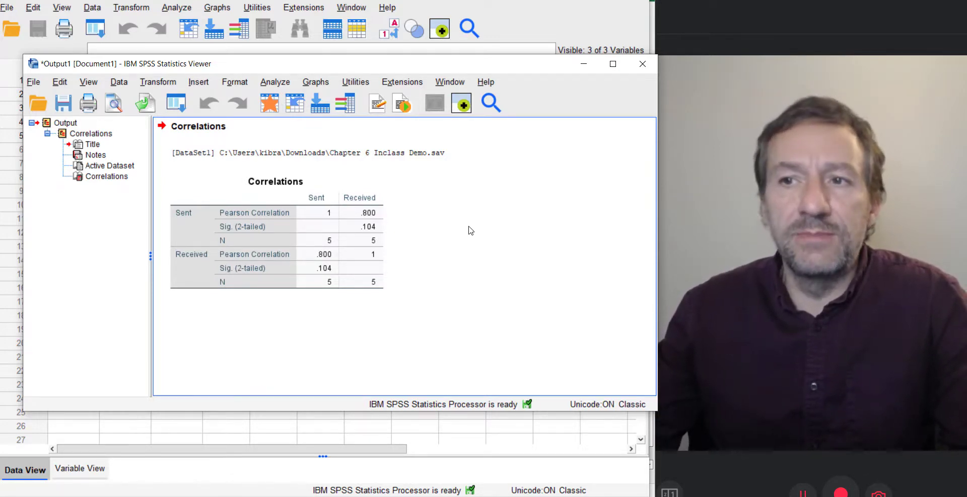
click(382, 222)
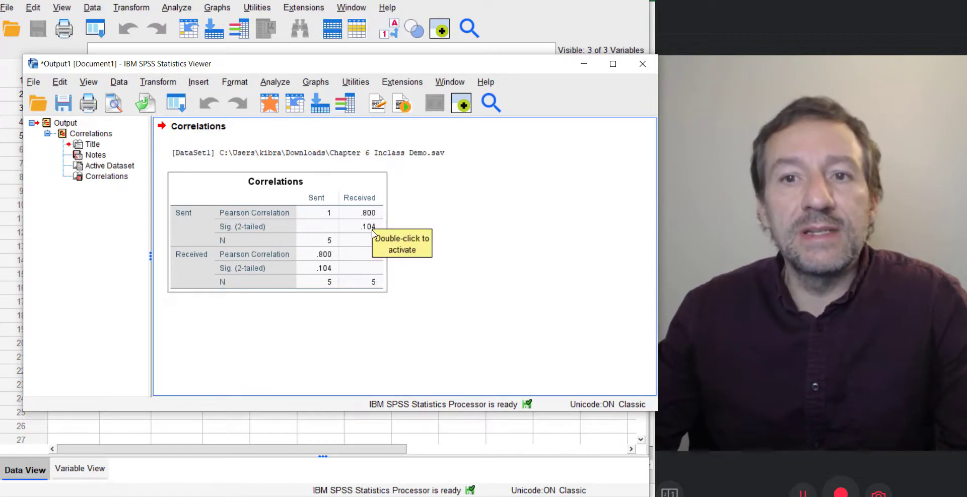
click(468, 262)
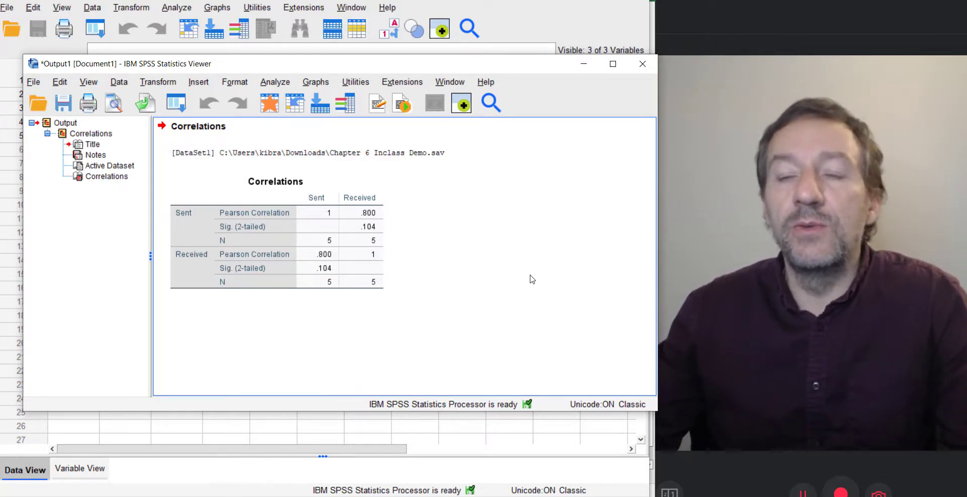
Minimize the output and rerun the bivariate Pearson correlation with IQ added to Sent and Received
click(584, 64)
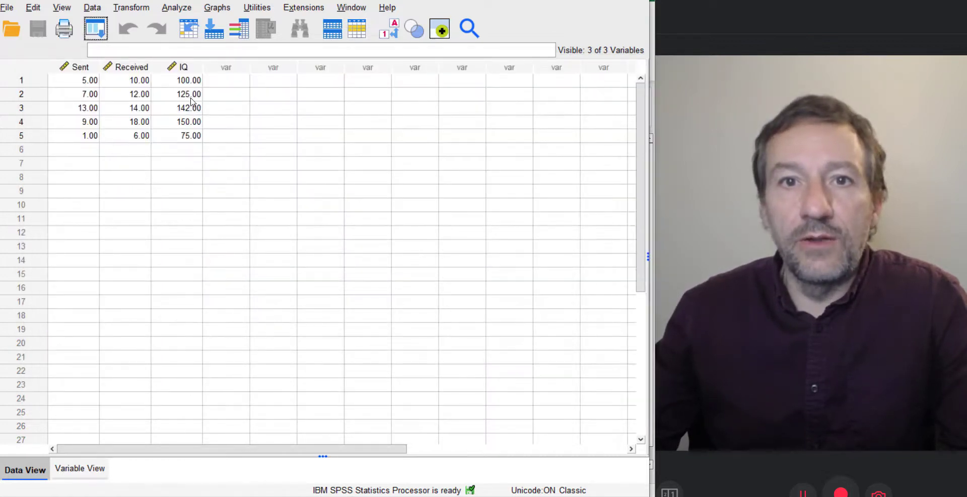
click(226, 12)
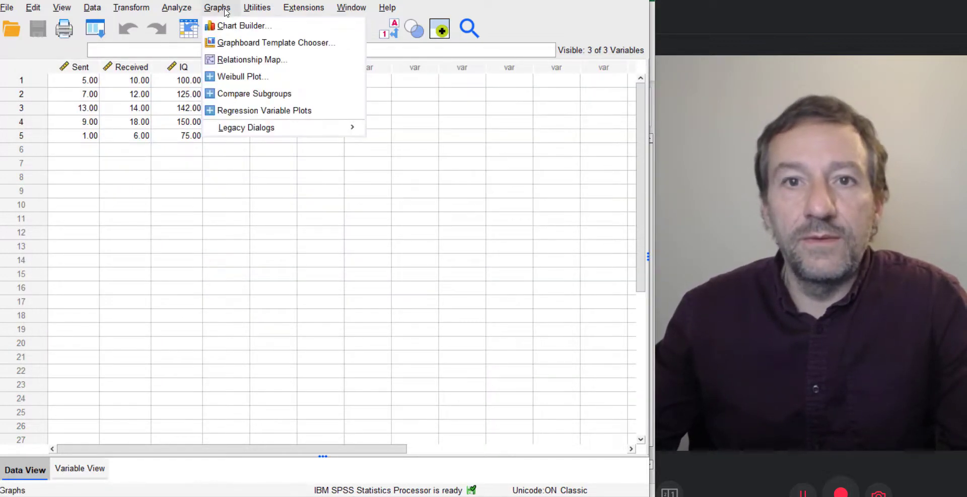
mouse_move(186, 10)
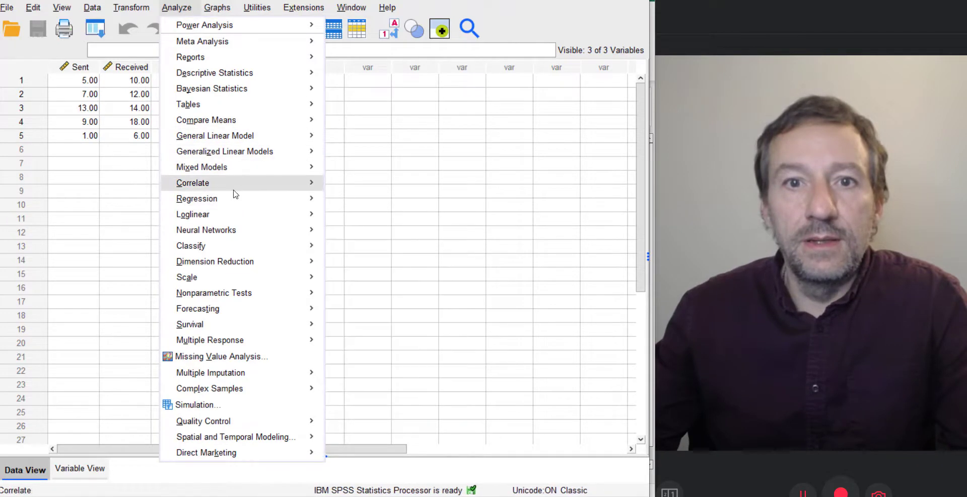
mouse_move(235, 187)
click(366, 203)
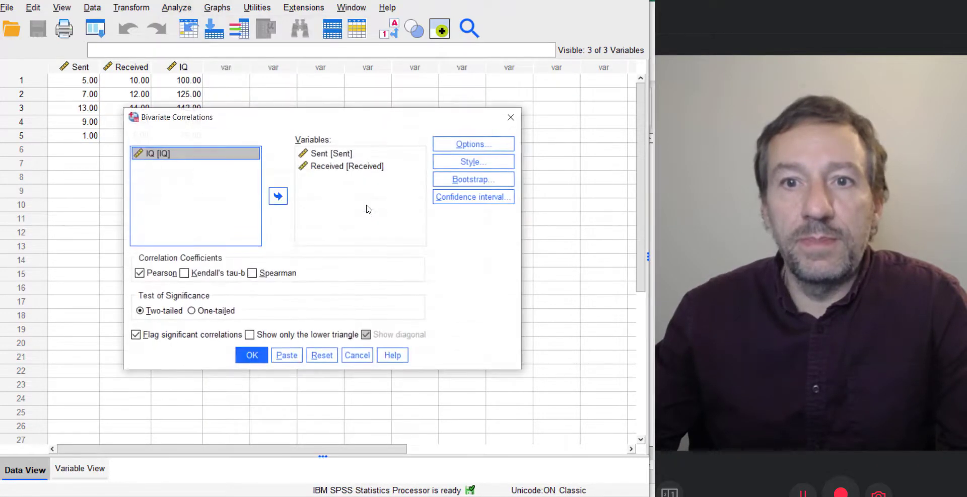
click(278, 196)
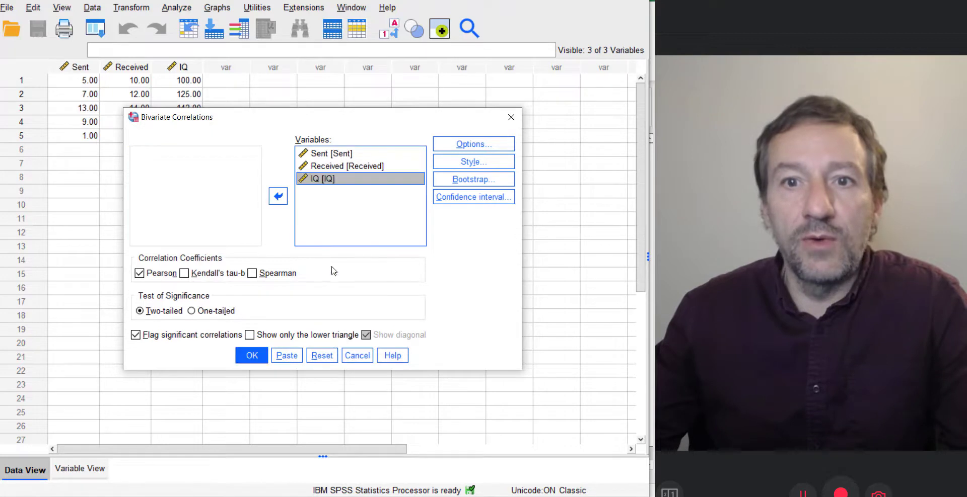
click(252, 356)
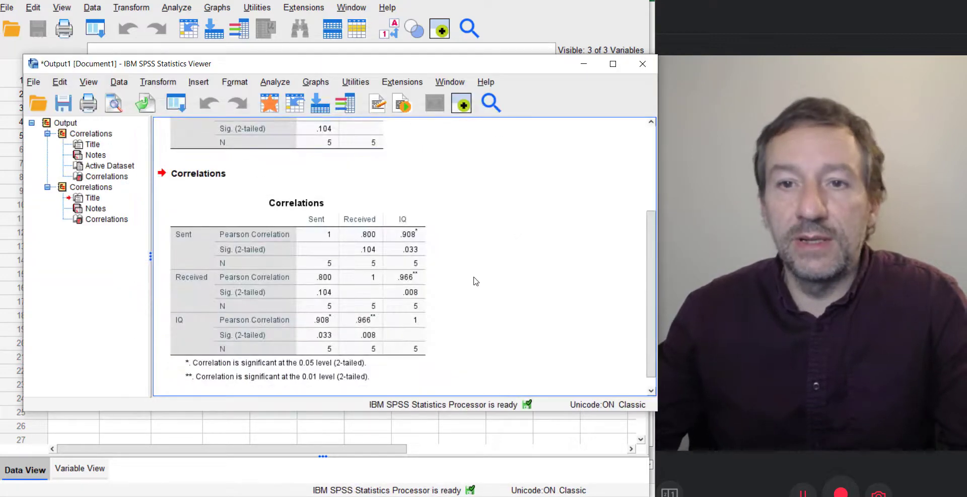
click(177, 236)
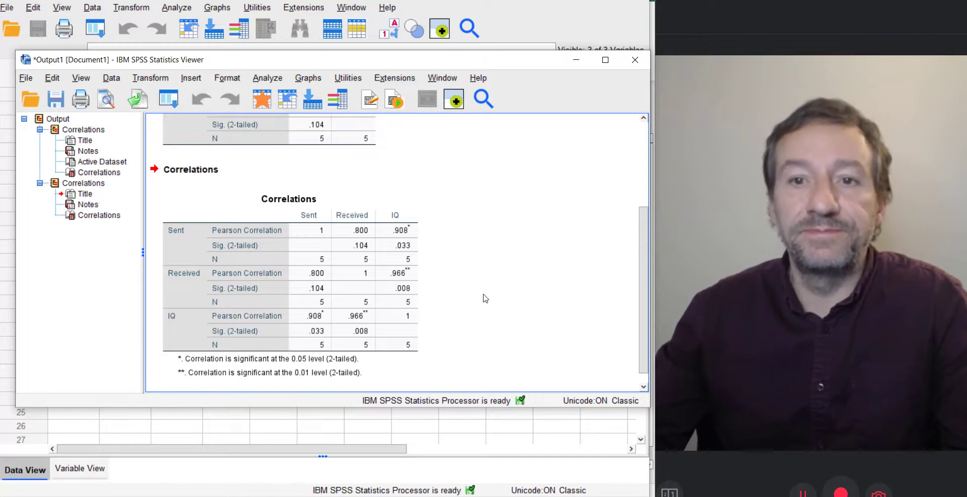
Start a new chart in Chart Builder using the simple Scatter Plot from the Scatter/Dot gallery
click(309, 79)
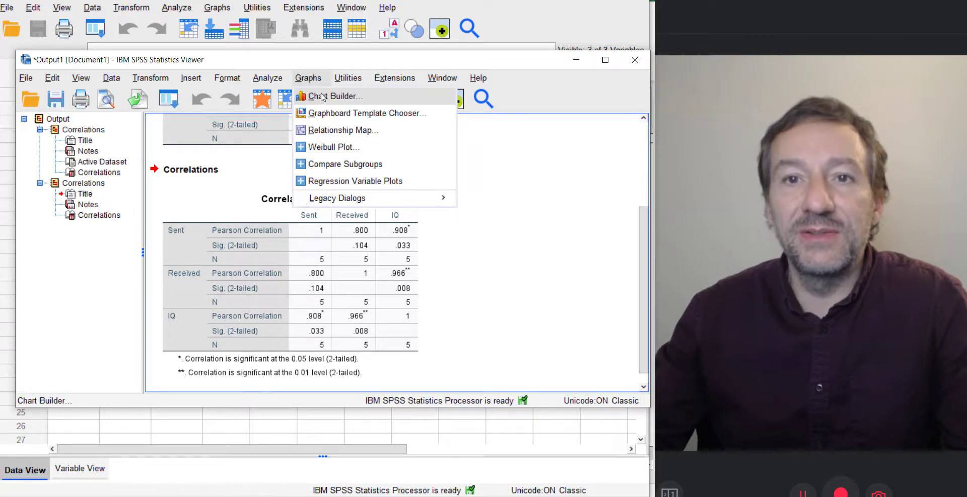
click(323, 96)
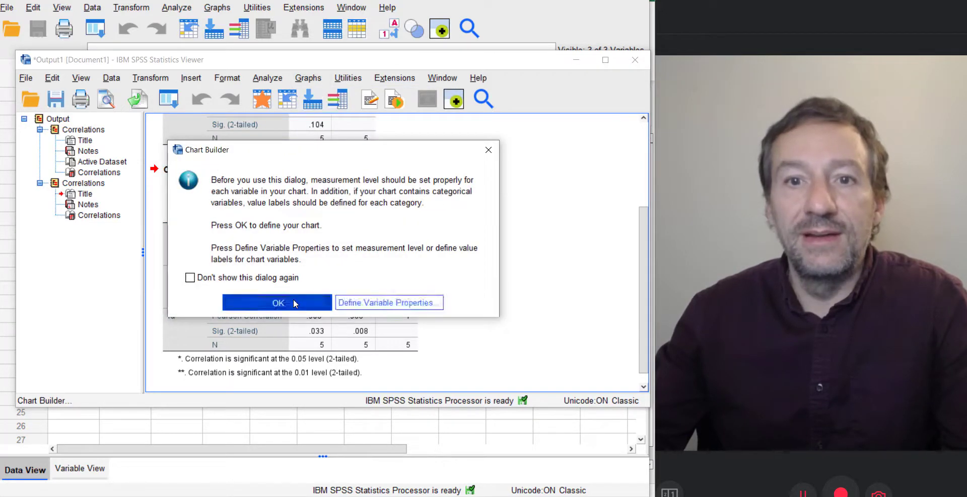
click(295, 304)
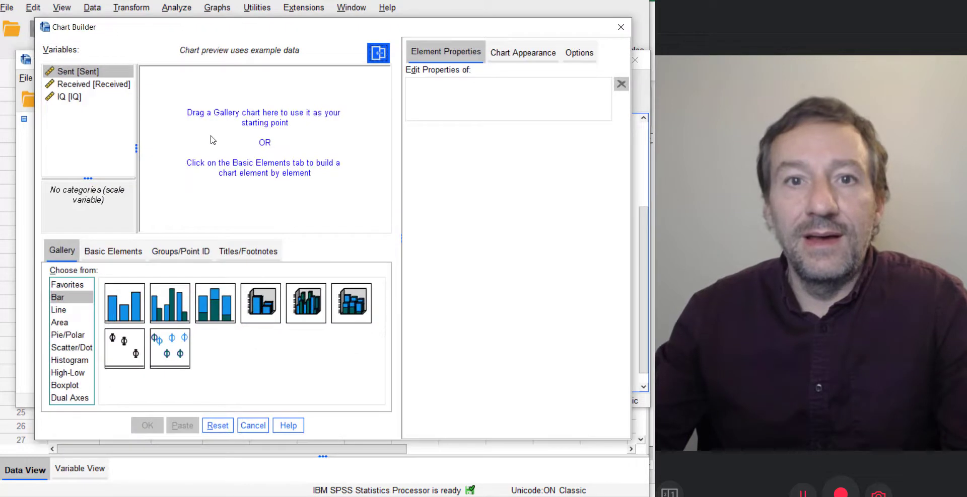
click(88, 350)
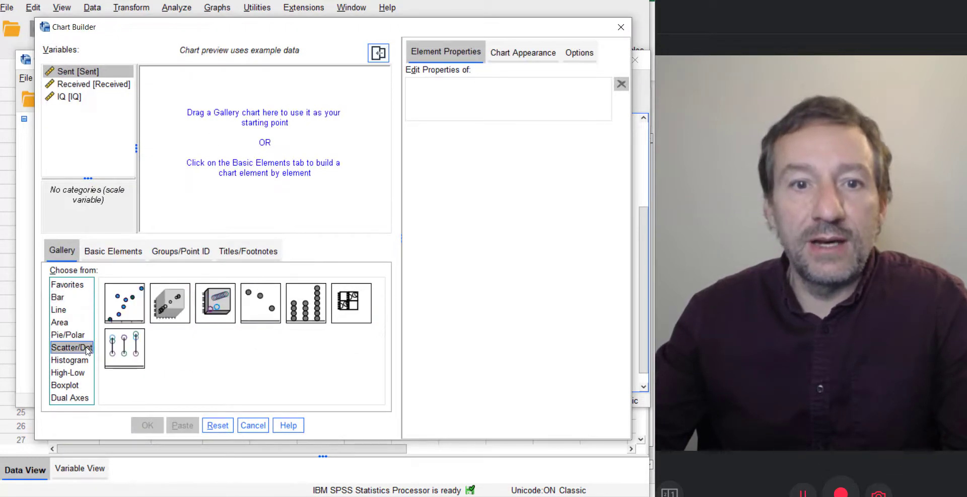
double_click(123, 310)
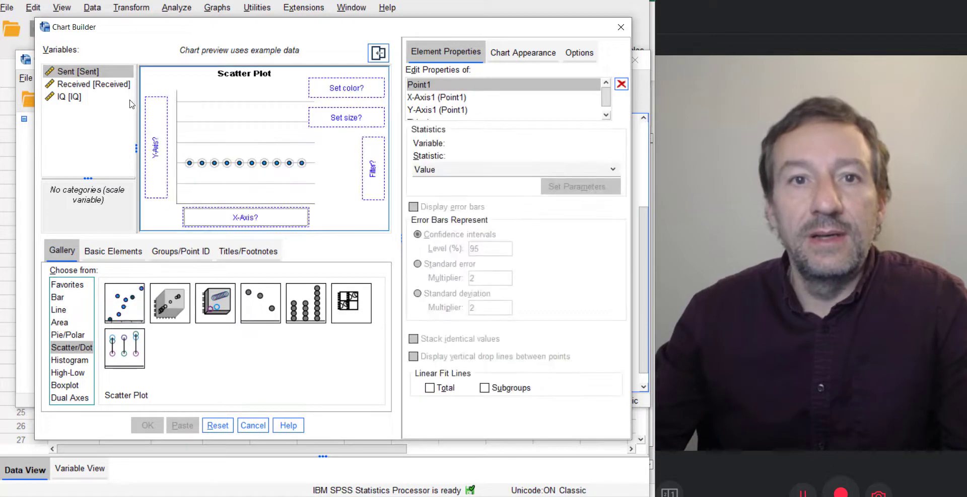
Assign Sent to the Y-axis and Received to the X-axis, generate the scatter plot and view its points
drag(153, 146, 154, 149)
drag(93, 88, 230, 218)
click(151, 426)
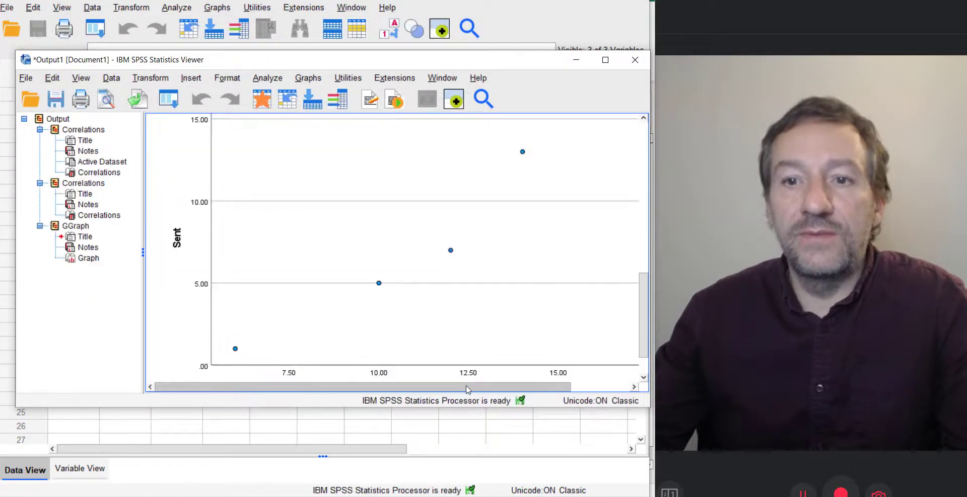
drag(468, 388, 497, 392)
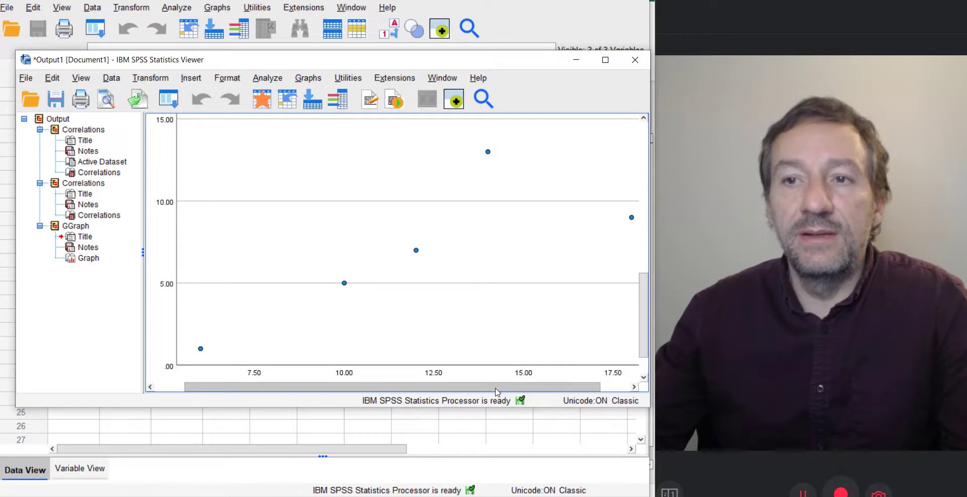